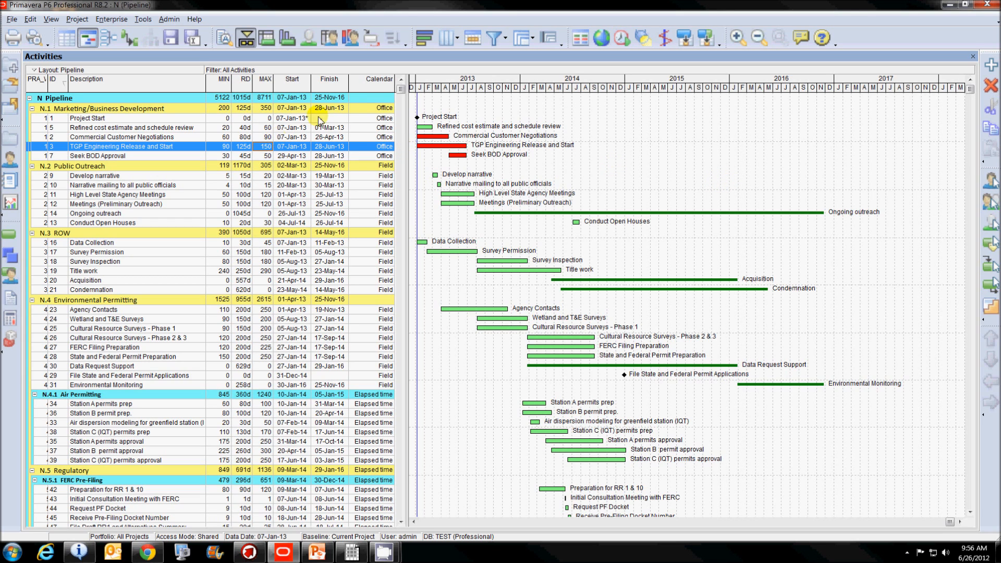
- Review the user defined fields for activities, checking the integer fields MINh, MAXh, MIN and MAX
mouse_move(401, 89)
left_mouse_down()
mouse_move(411, 206)
mouse_move(406, 496)
mouse_move(392, 88)
left_mouse_up()
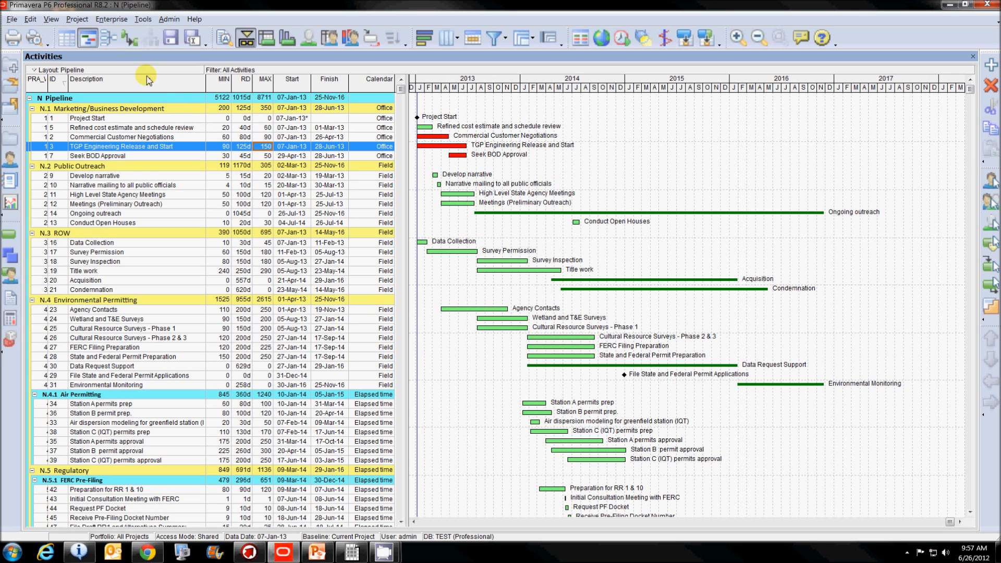
left_click(113, 21)
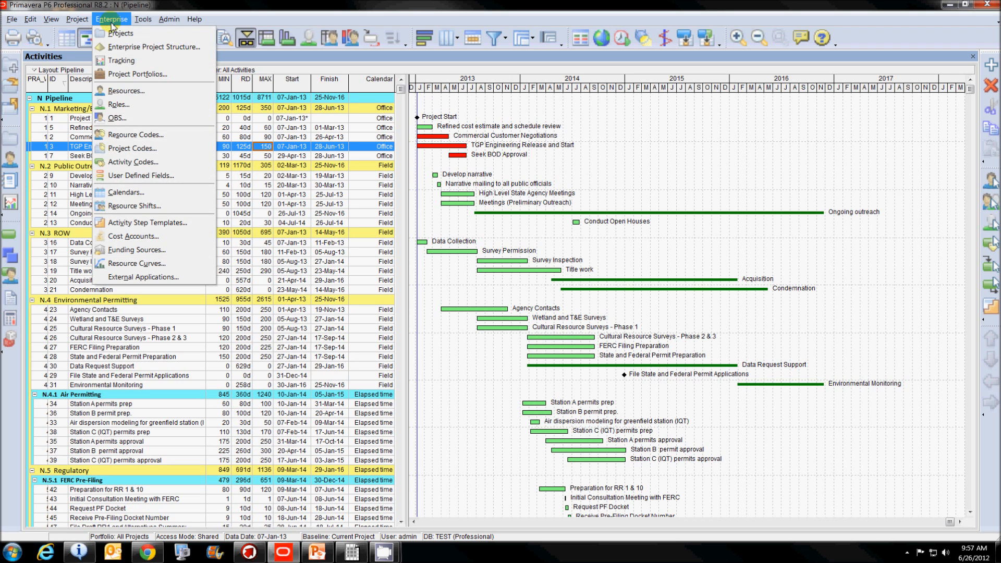
left_click(141, 176)
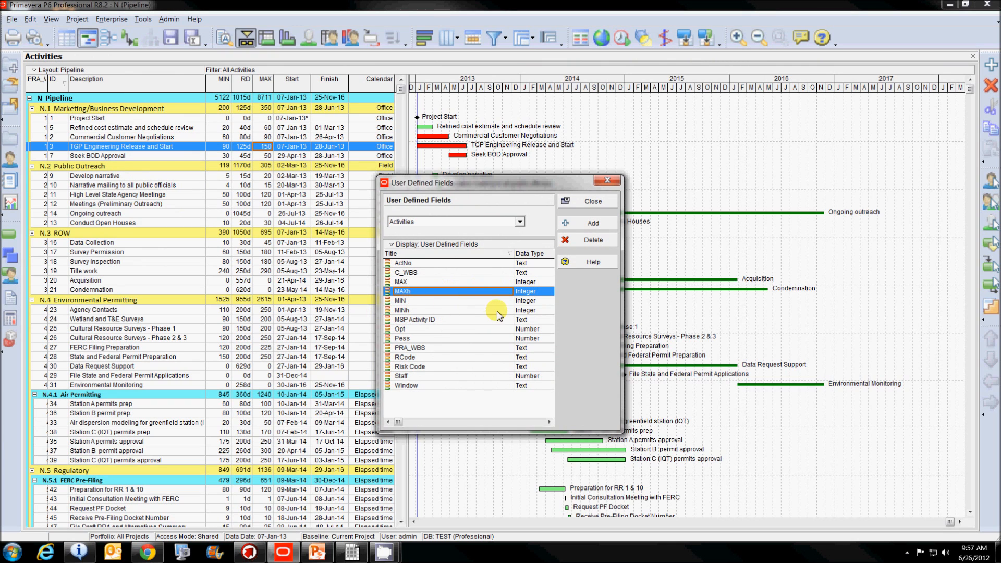
left_click(464, 311)
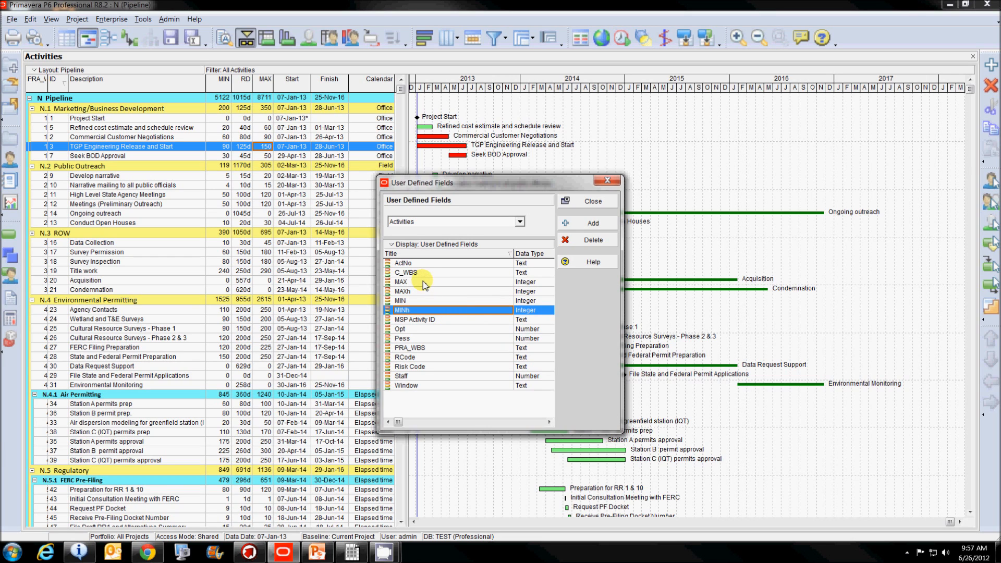
left_click(589, 202)
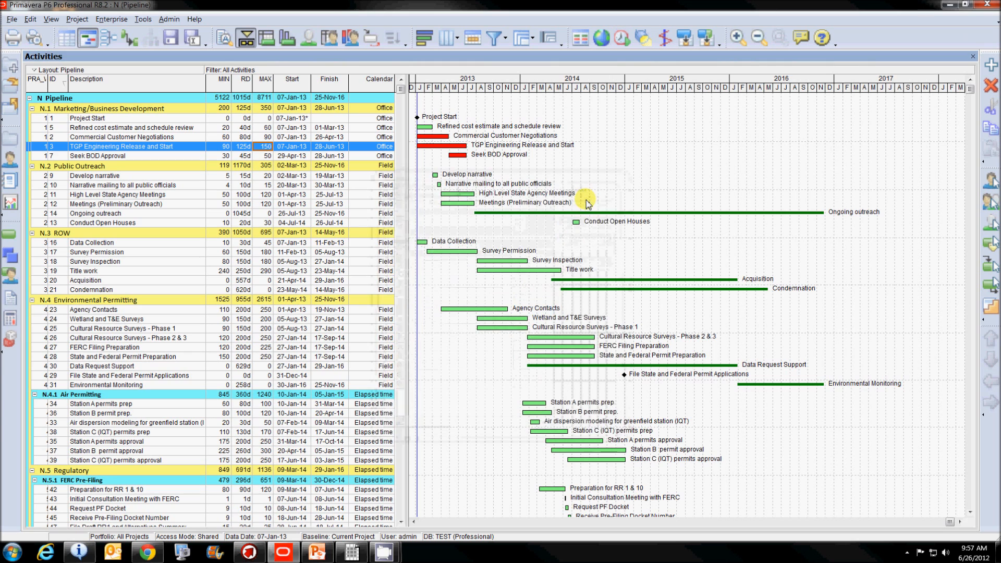
- Review the MINh MAXh global change, checking its calendar condition and the formulas for the two hour fields
left_click(600, 37)
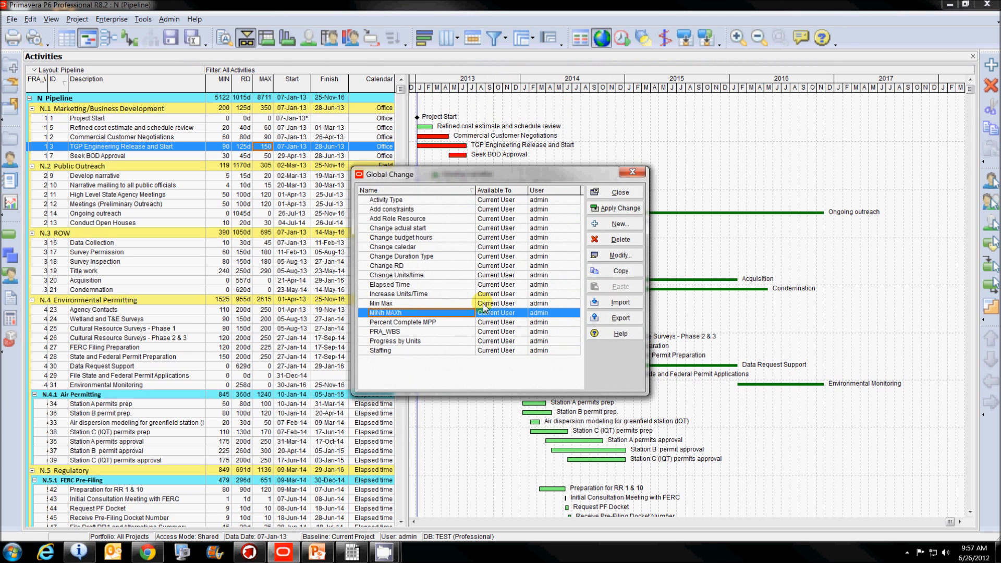
left_click(618, 256)
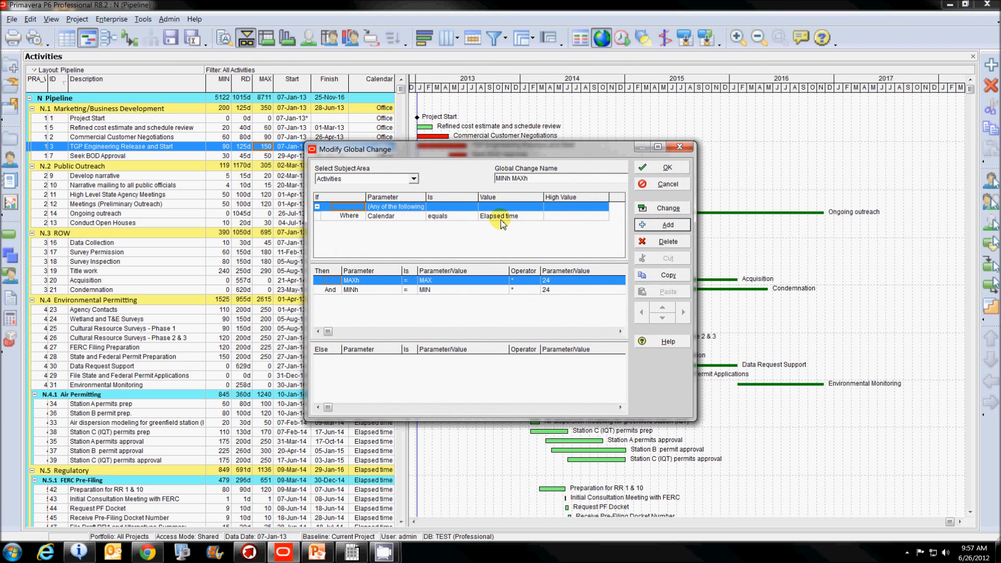
left_click(352, 282)
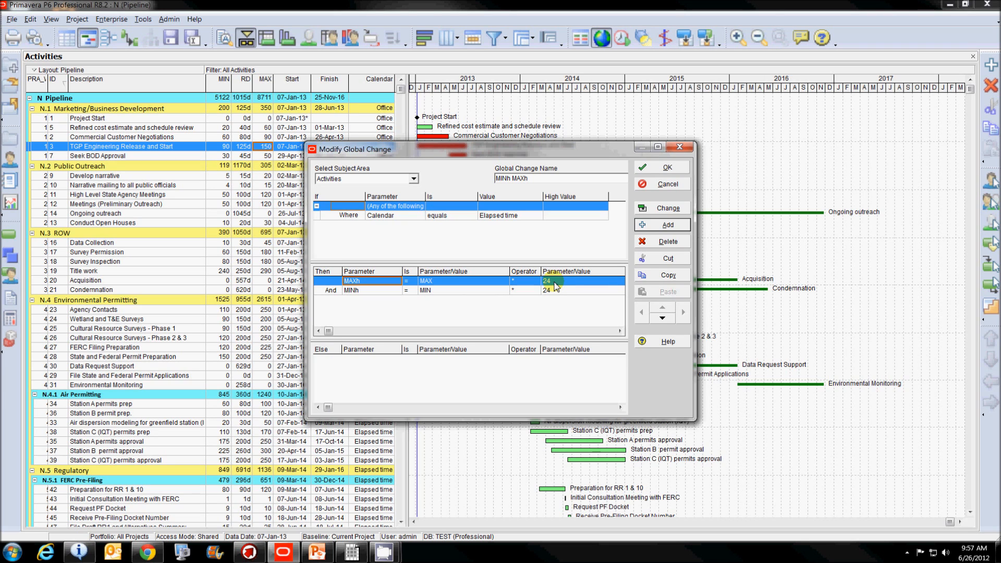
left_click(663, 168)
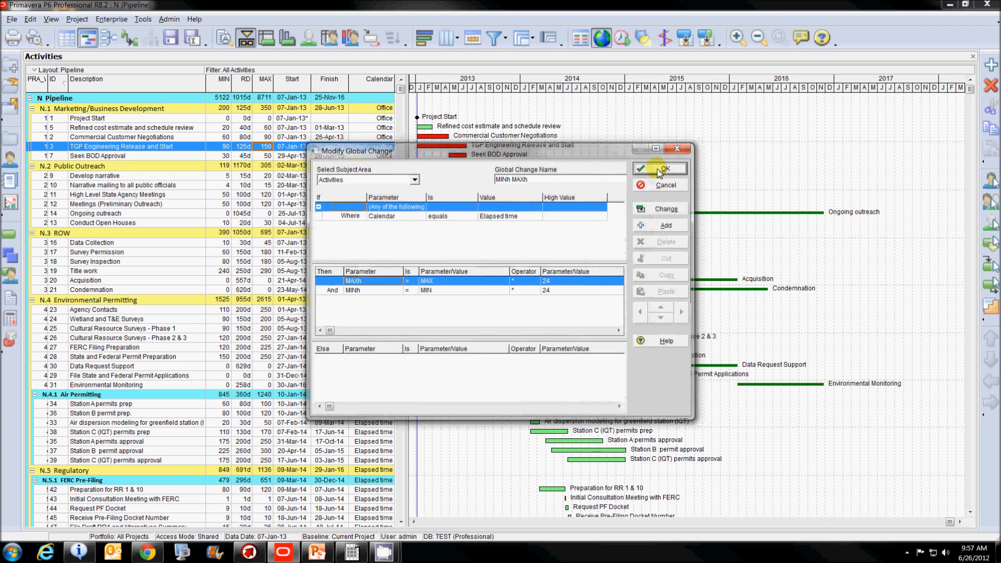
left_click(615, 192)
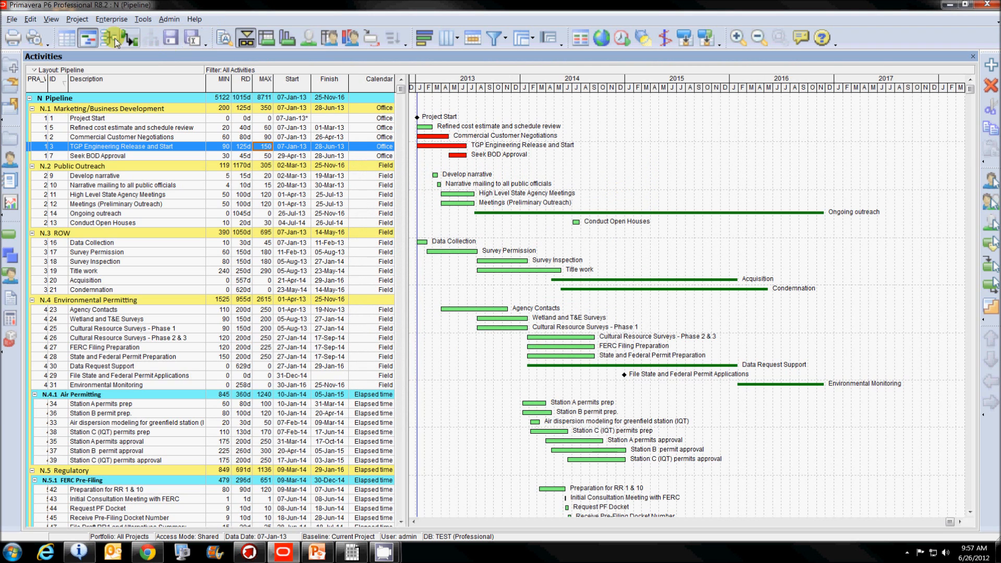
- Open the user layout PipelineH without saving the changes to the current layout
left_click(49, 20)
mouse_move(77, 34)
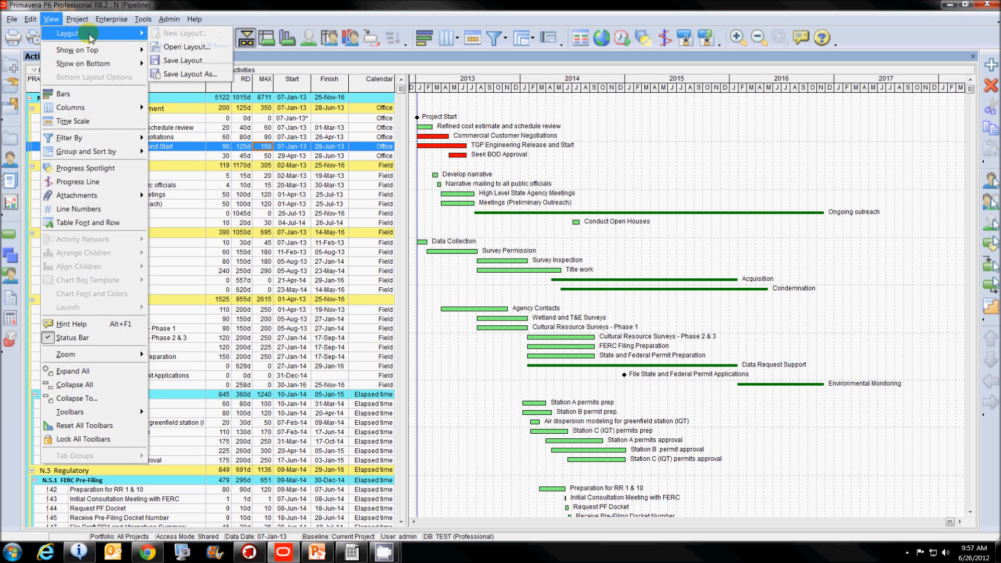
left_click(185, 47)
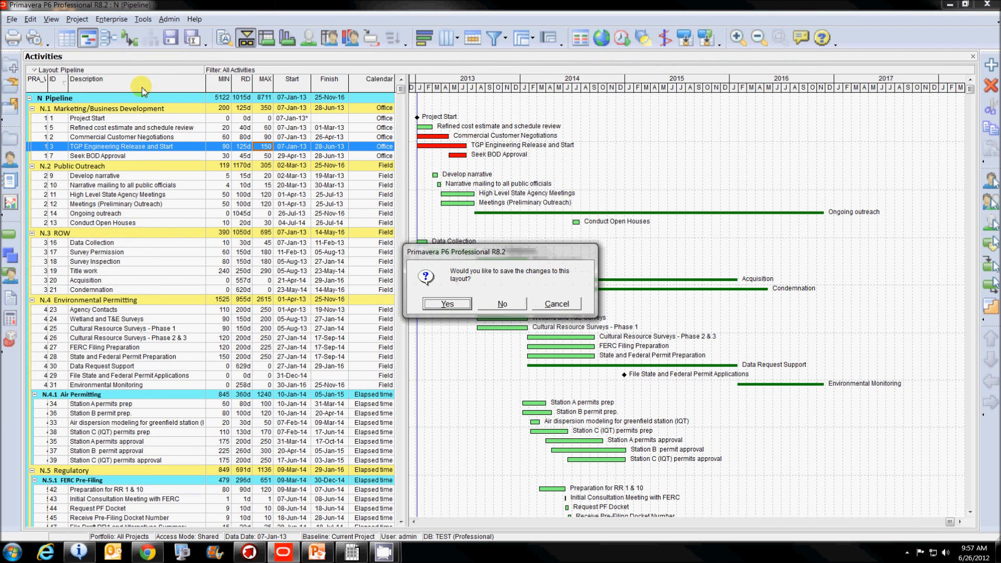
left_click(500, 304)
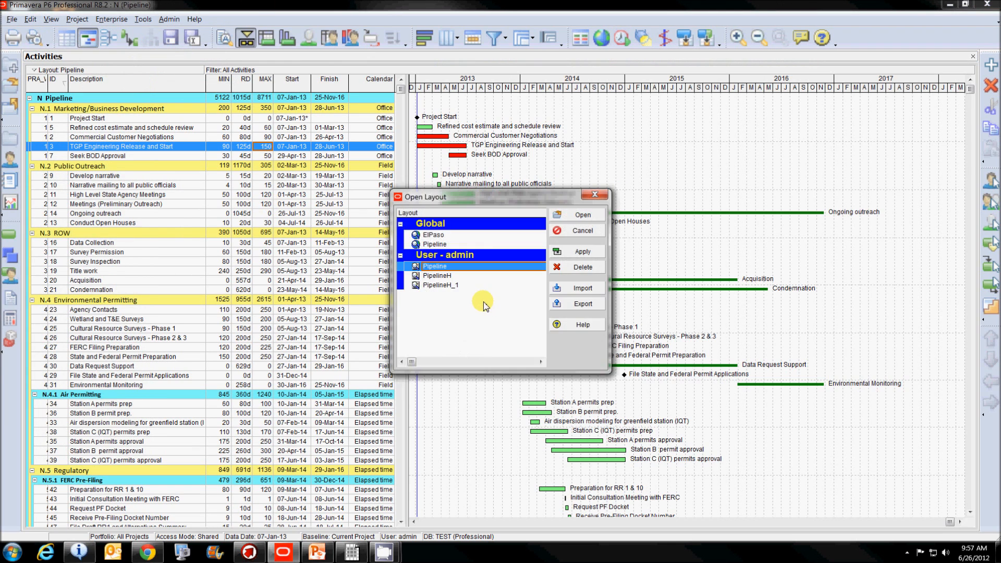
left_click(440, 275)
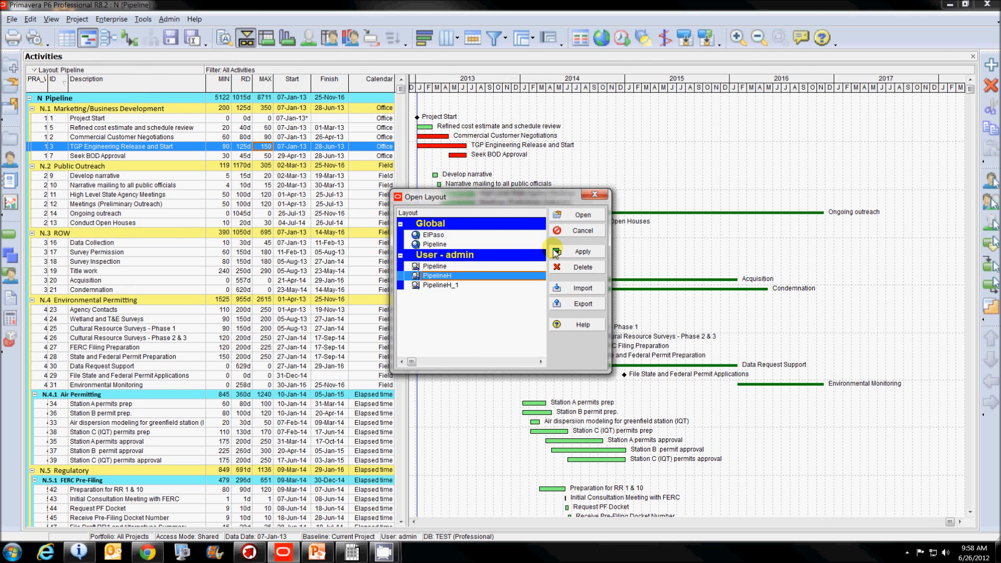
left_click(575, 216)
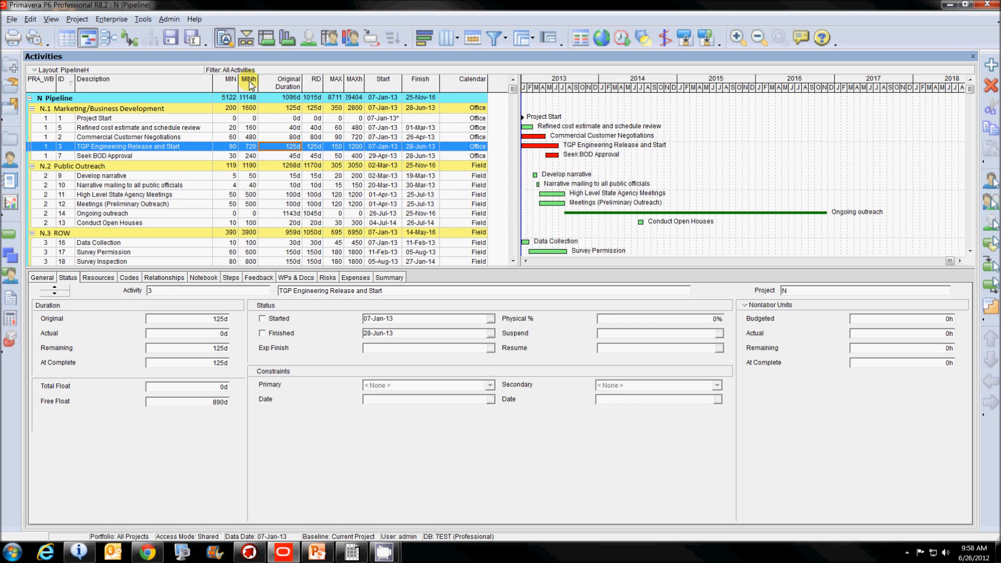
- Widen the MINh column and hide the activity details to show more of the schedule
left_click_drag(258, 79, 267, 78)
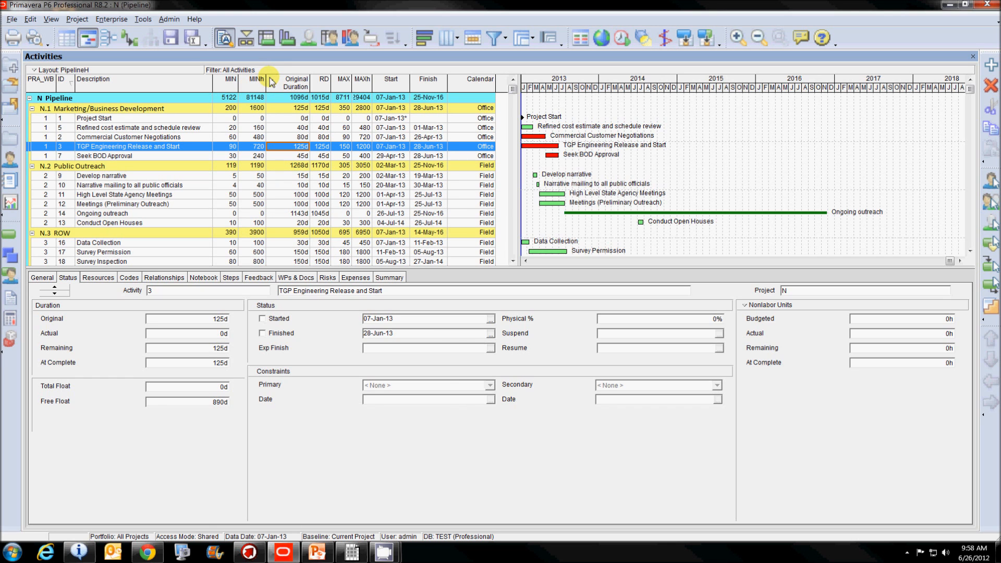
left_click(246, 38)
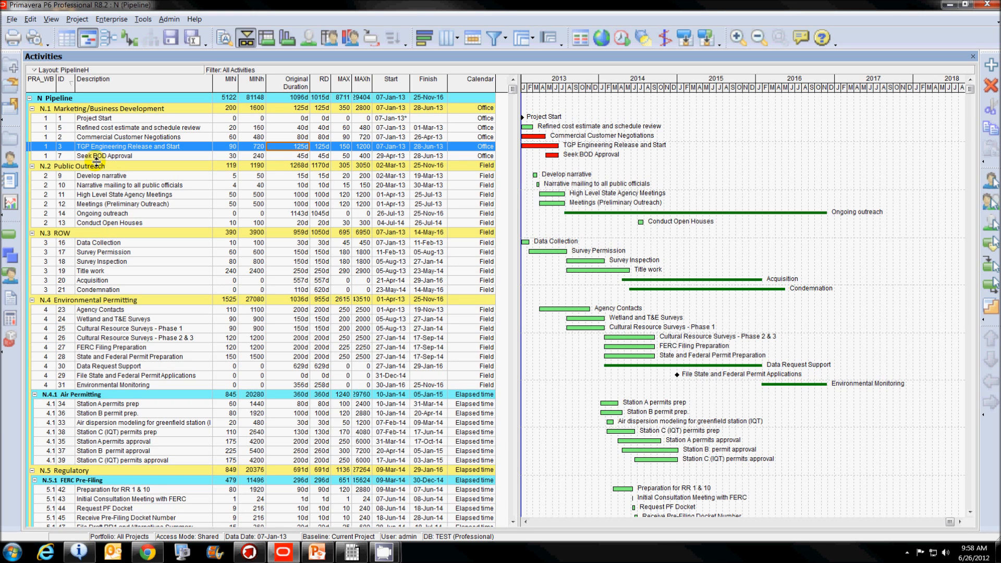
- Switch to Primavera Risk Analysis and start importing N.xer with Hour as the planning unit and the project WBS structure
left_click(283, 554)
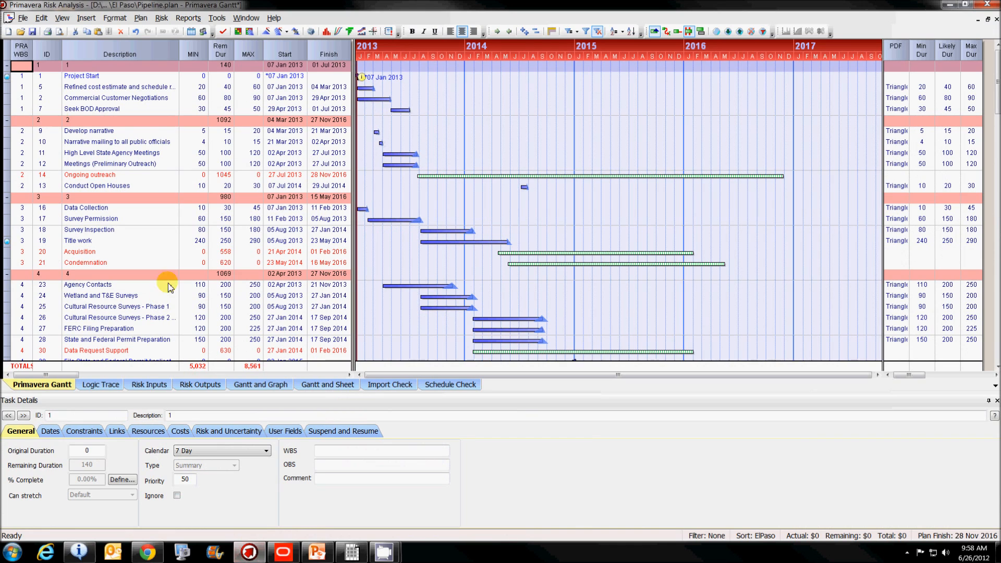
left_click(23, 18)
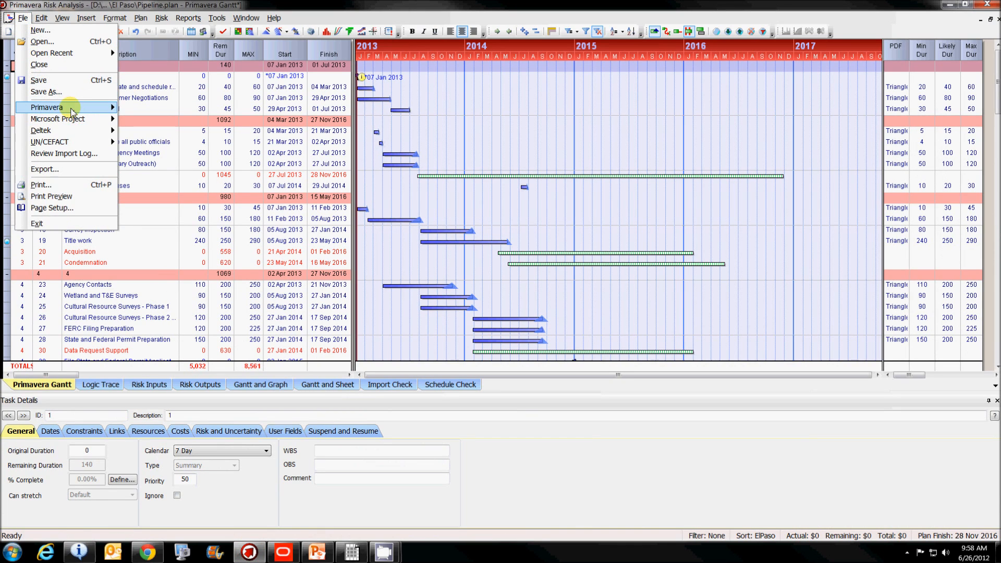
mouse_move(71, 111)
left_click(170, 158)
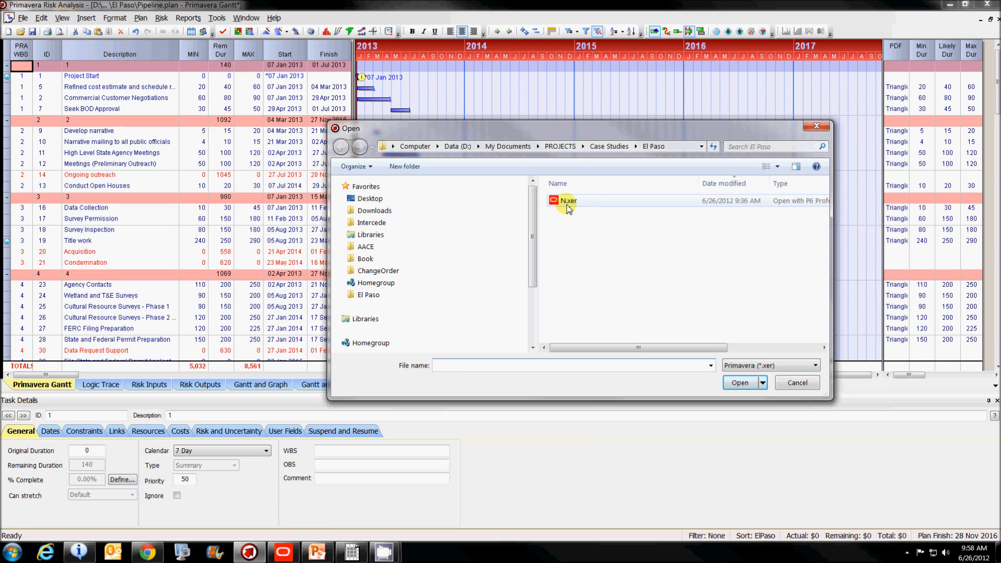
left_click(567, 202)
left_click(738, 383)
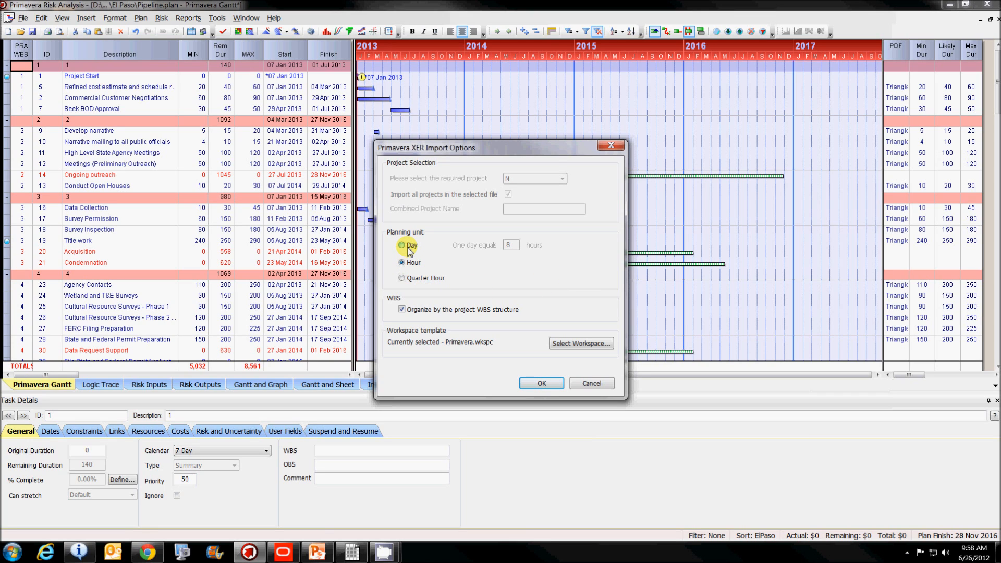
left_click(540, 384)
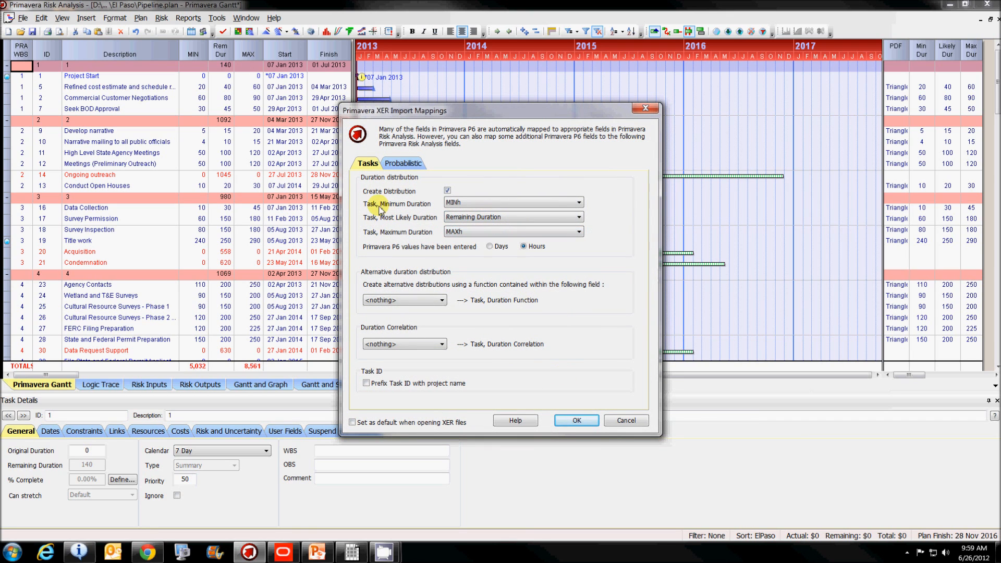
- Map the minimum task duration to MINh with values in hours, and complete the import without saving it as a plan file
left_click(579, 202)
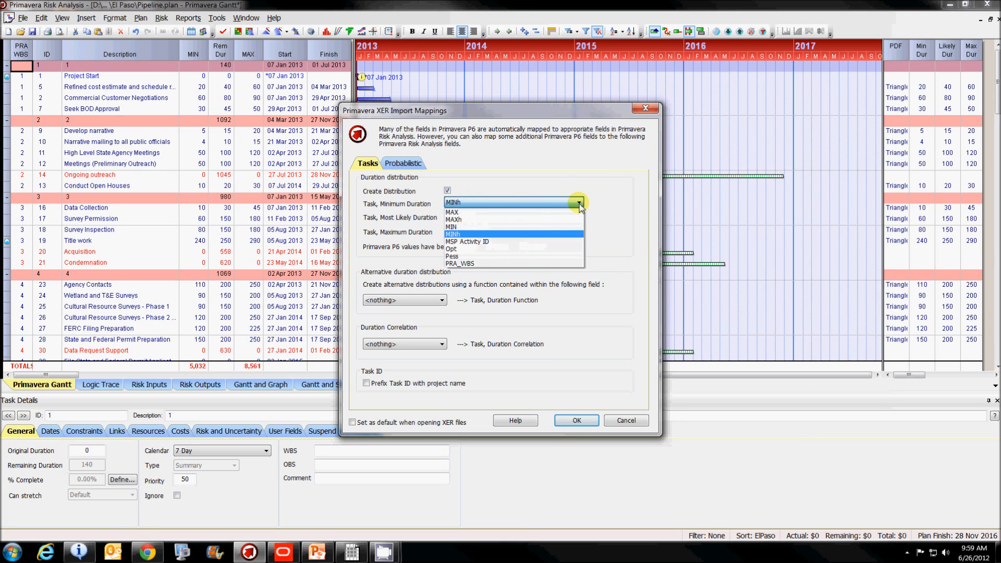
left_click(469, 235)
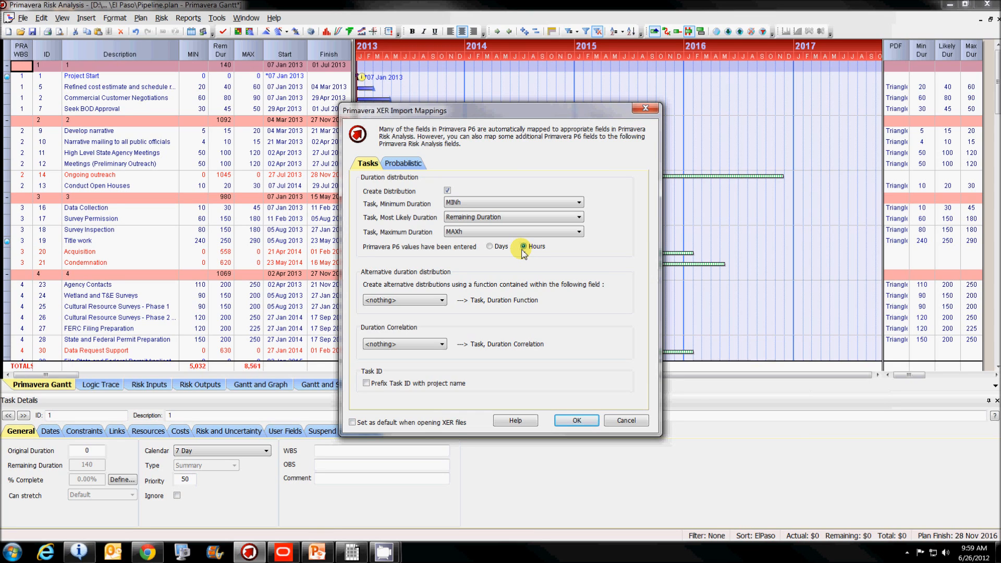
left_click(576, 420)
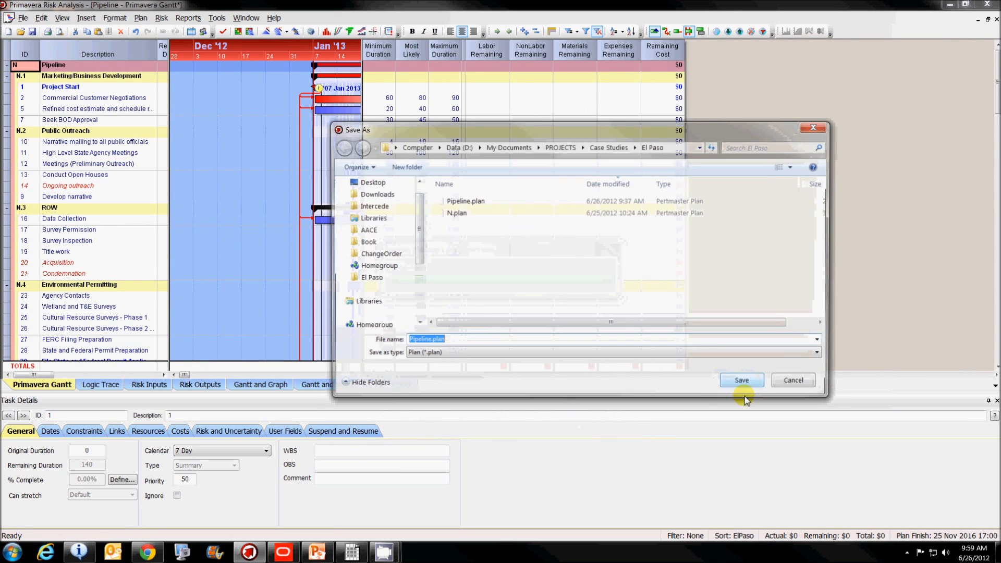
left_click(797, 384)
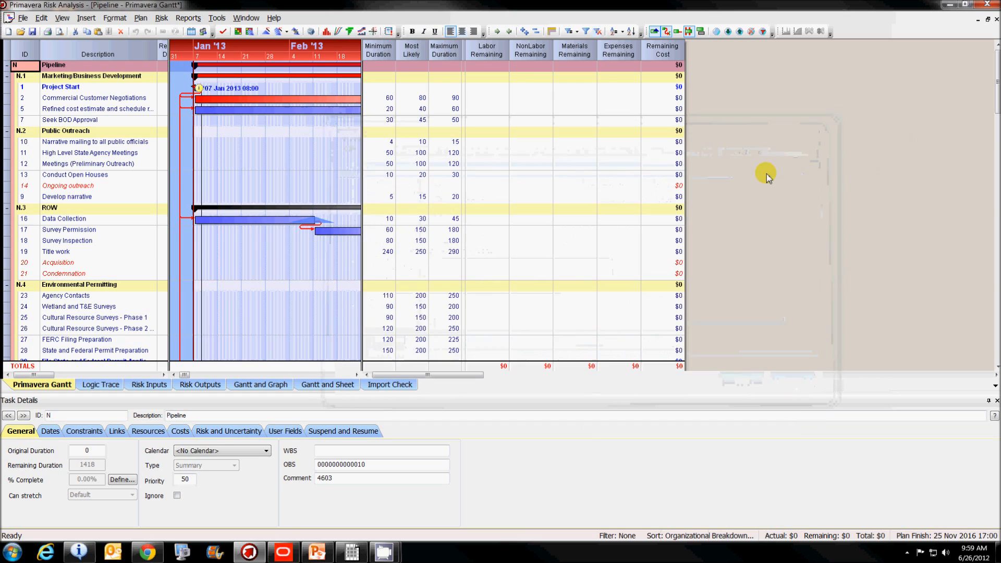
- Open the recent plan file Pipeline.plan
left_click(23, 17)
mouse_move(46, 51)
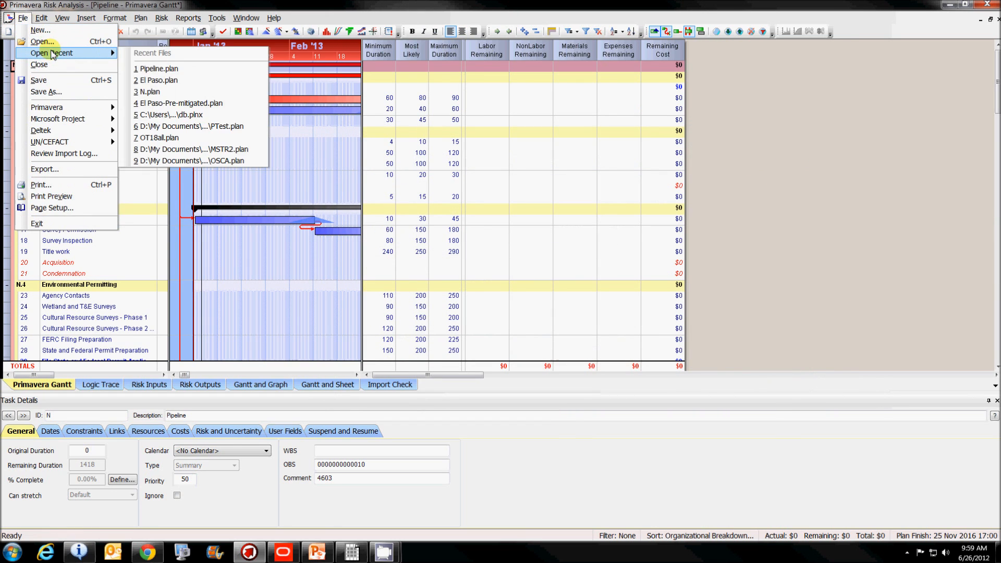
left_click(163, 72)
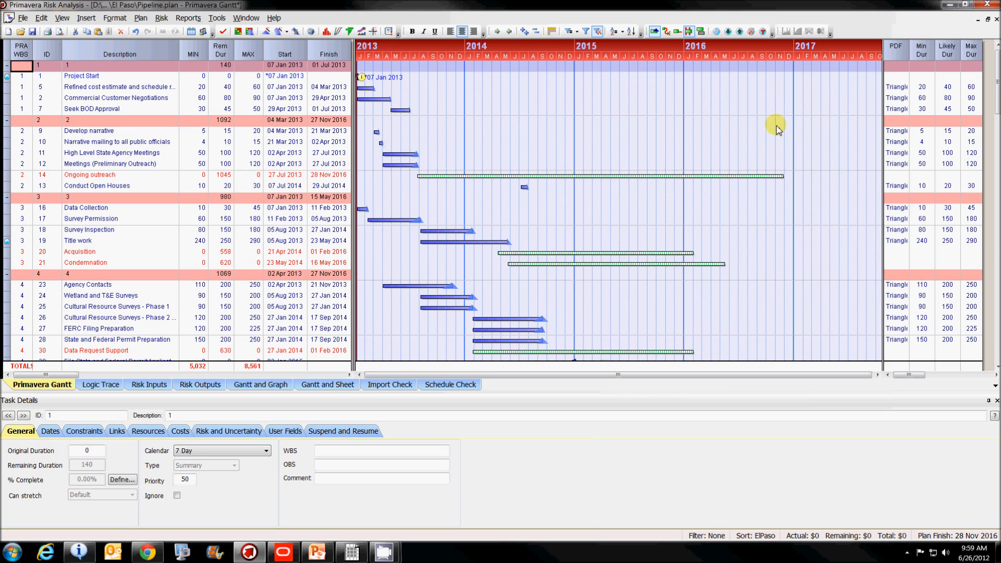
- Examine the pipeline plan's activities, duration ranges and Gantt bars from the final construction tasks back up to the early phases
left_click_drag(997, 85, 996, 287)
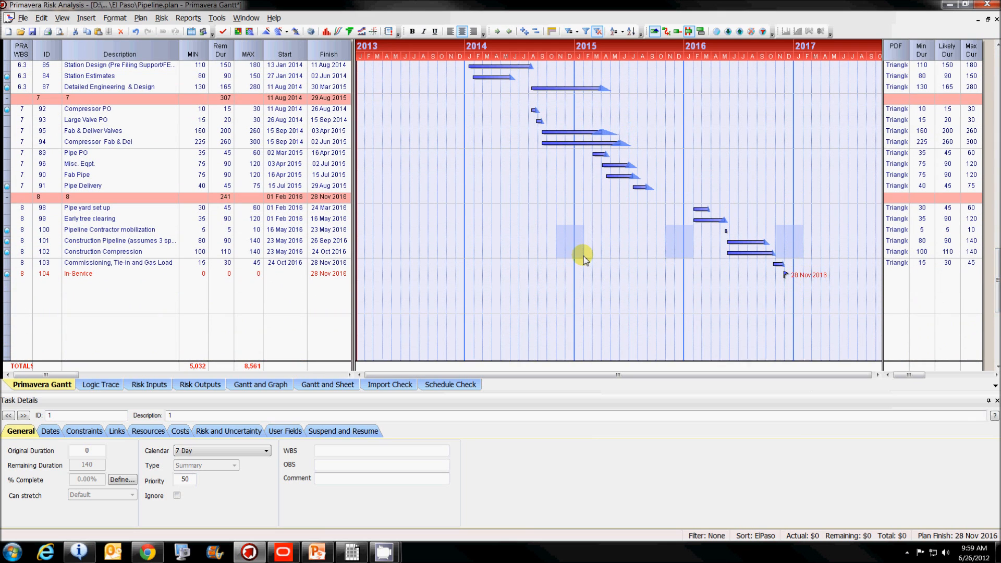
scroll(559, 223, "up", 4)
scroll(559, 223, "up", 3)
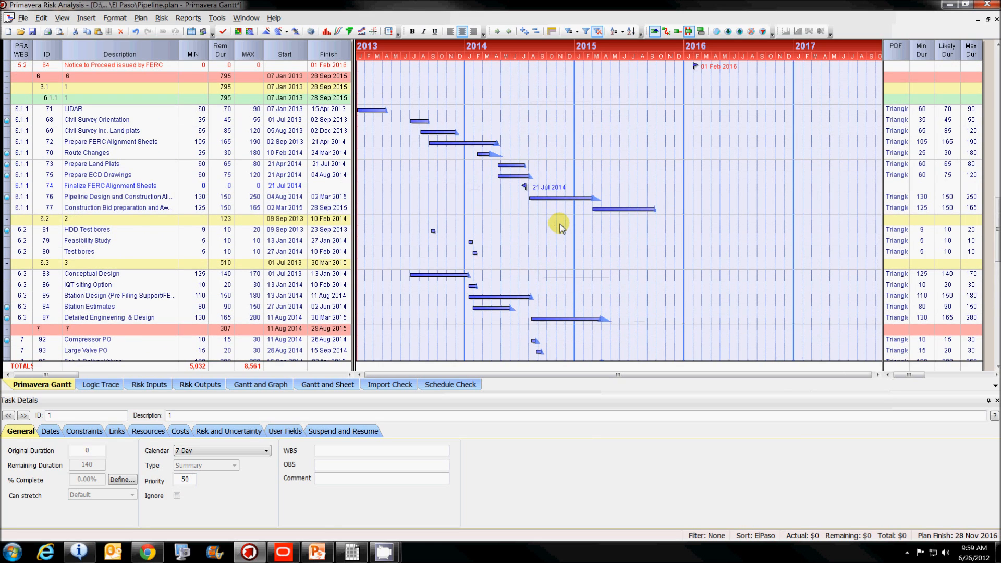
scroll(558, 223, "up", 6)
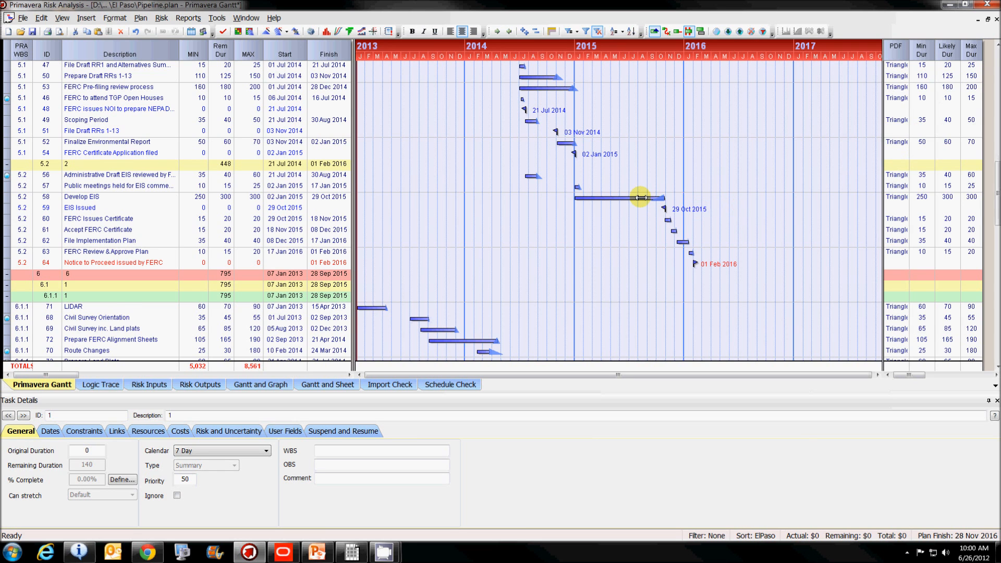
scroll(640, 198, "down", 8)
scroll(640, 198, "down", 1)
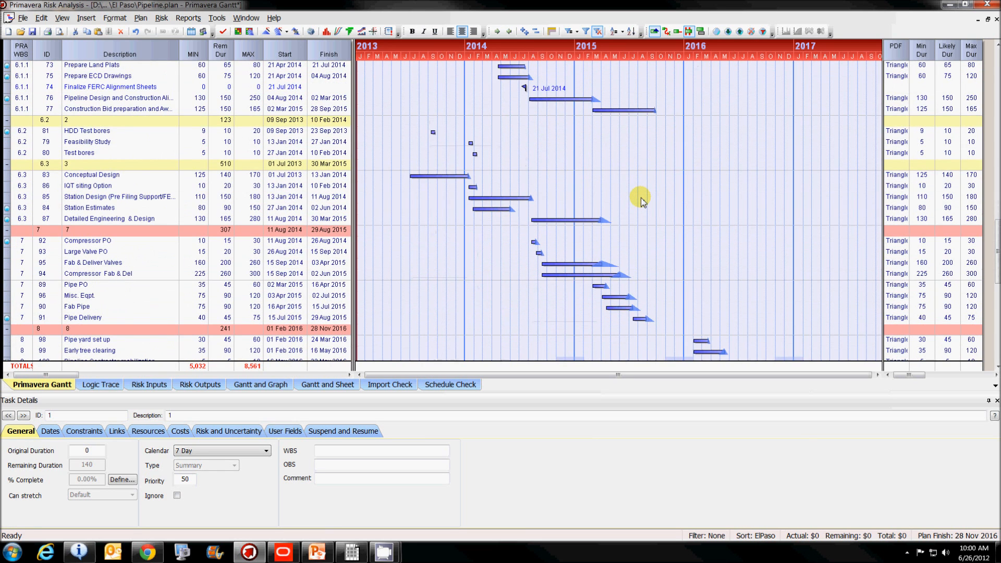
scroll(640, 197, "down", 4)
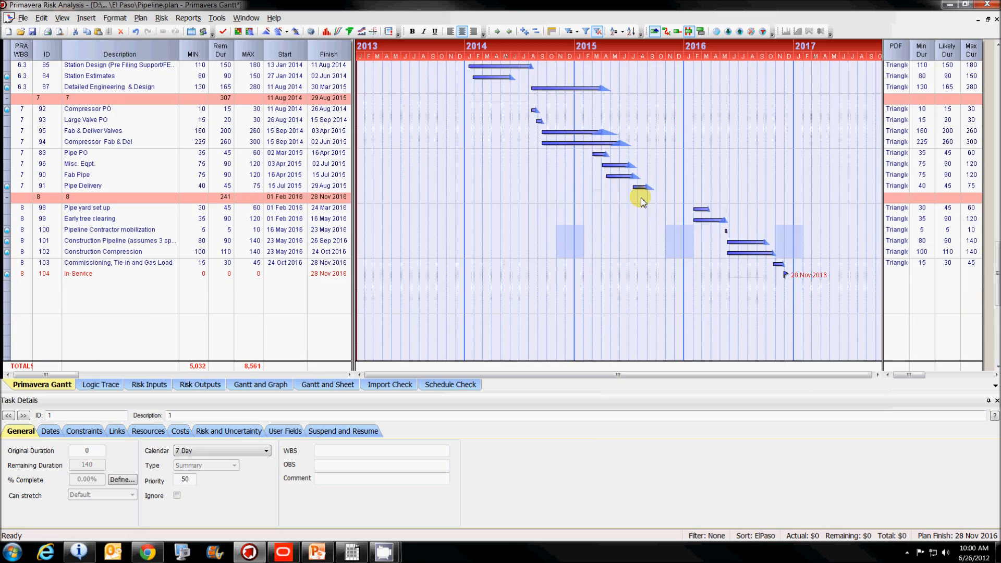
scroll(640, 198, "up", 4)
scroll(640, 198, "up", 4)
scroll(641, 165, "up", 4)
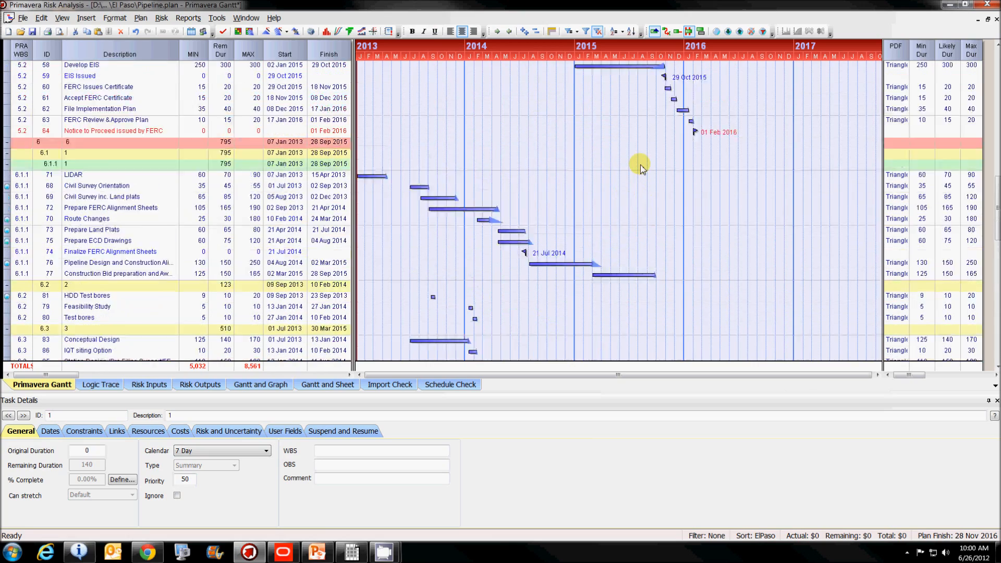
scroll(640, 165, "up", 4)
scroll(640, 165, "up", 8)
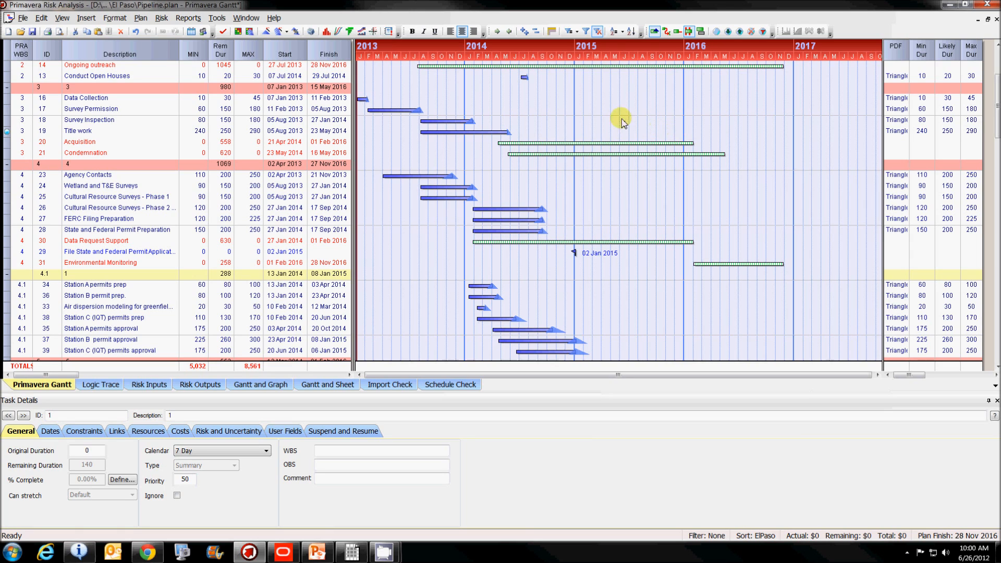
- Check the available templates for quick risk, and organize the plan's tasks by the PRA_WBS user field
left_click(286, 35)
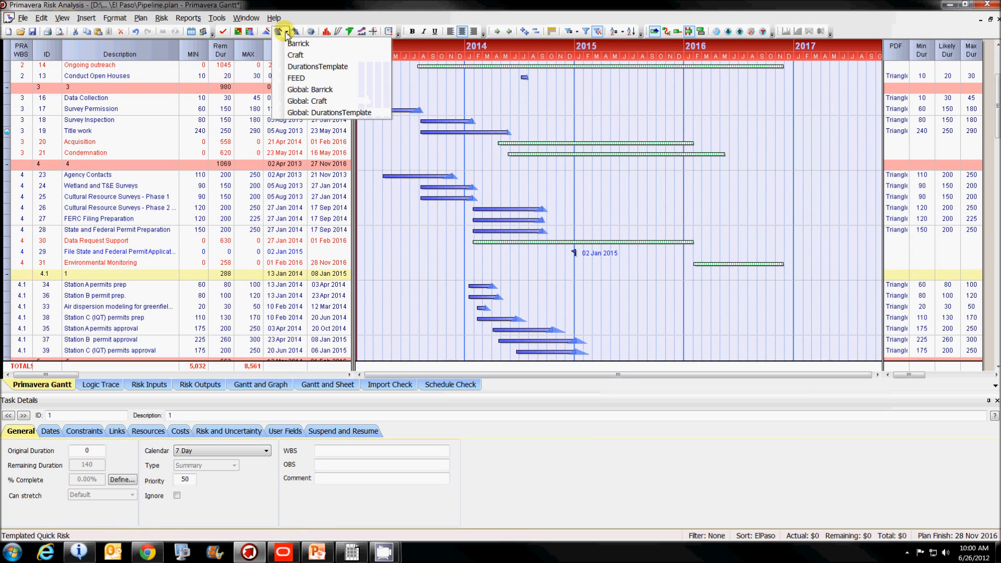
left_click(388, 12)
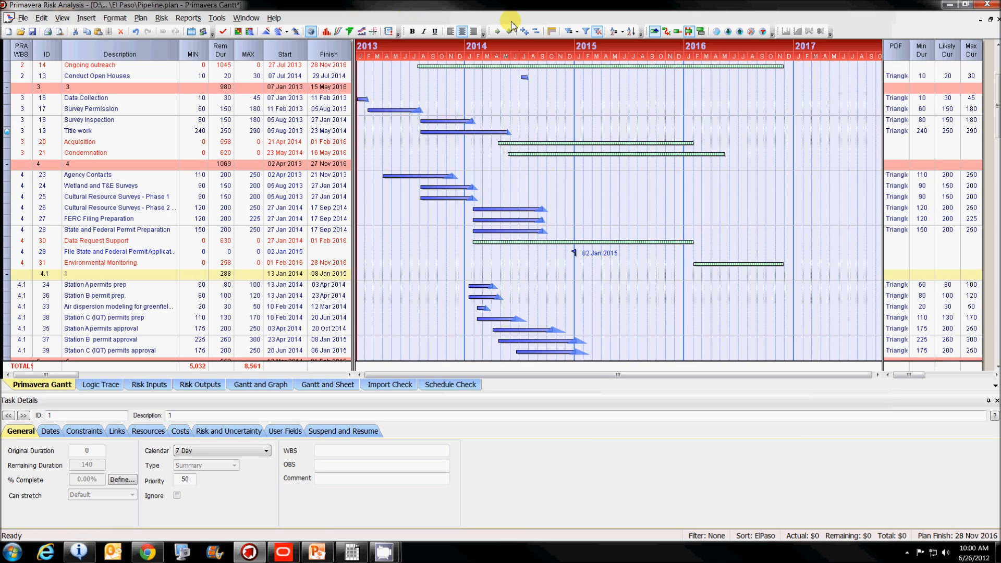
left_click(552, 31)
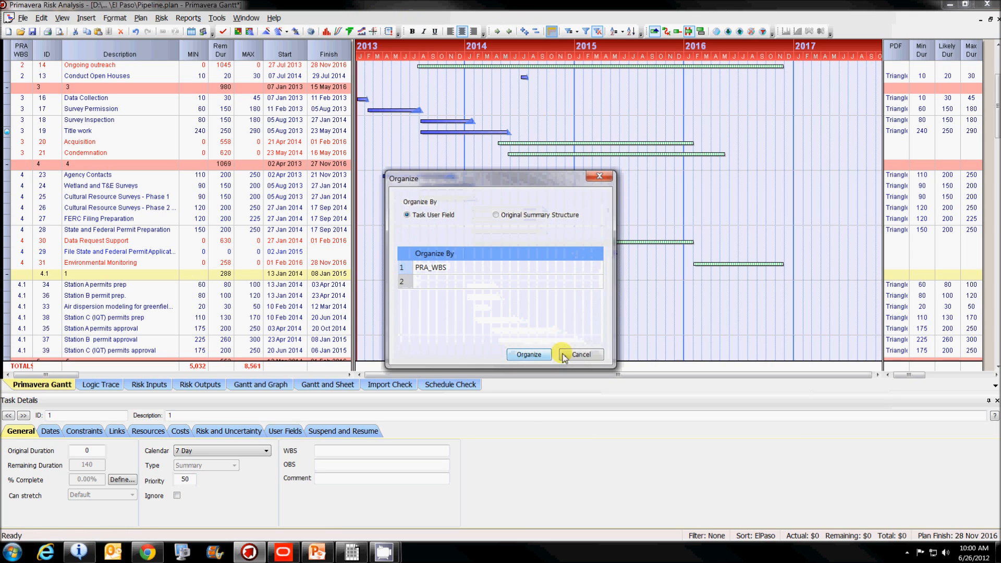
left_click(528, 355)
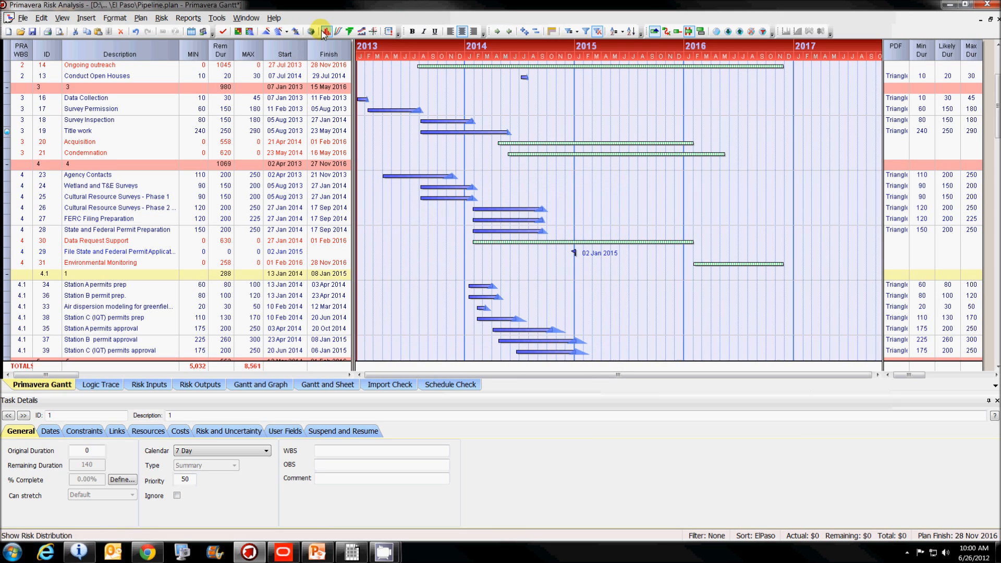
- Review the risk distribution graph of the entire plan's finish date, close it, and switch to the pipeline project in Primavera P6
left_click(320, 34)
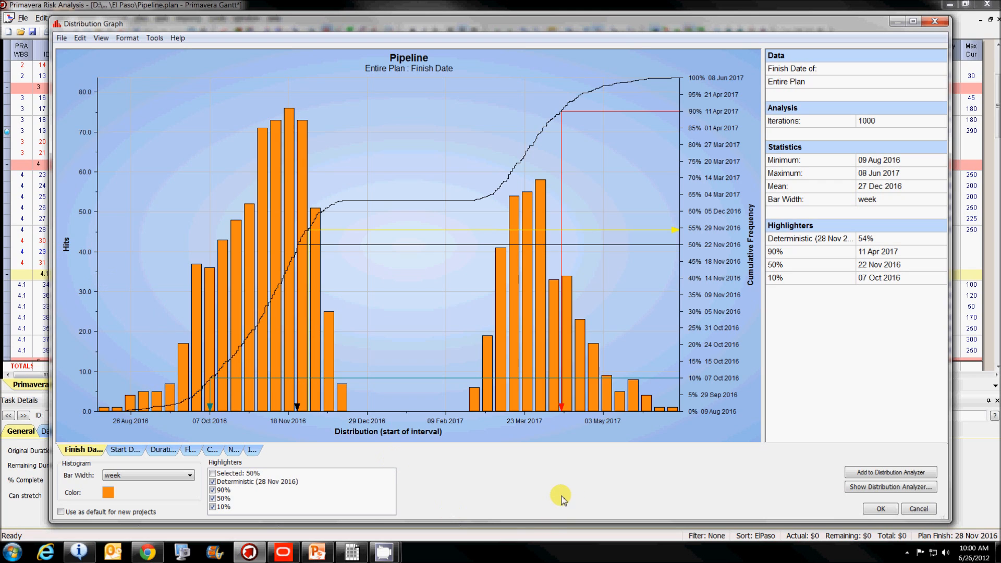
left_click(880, 509)
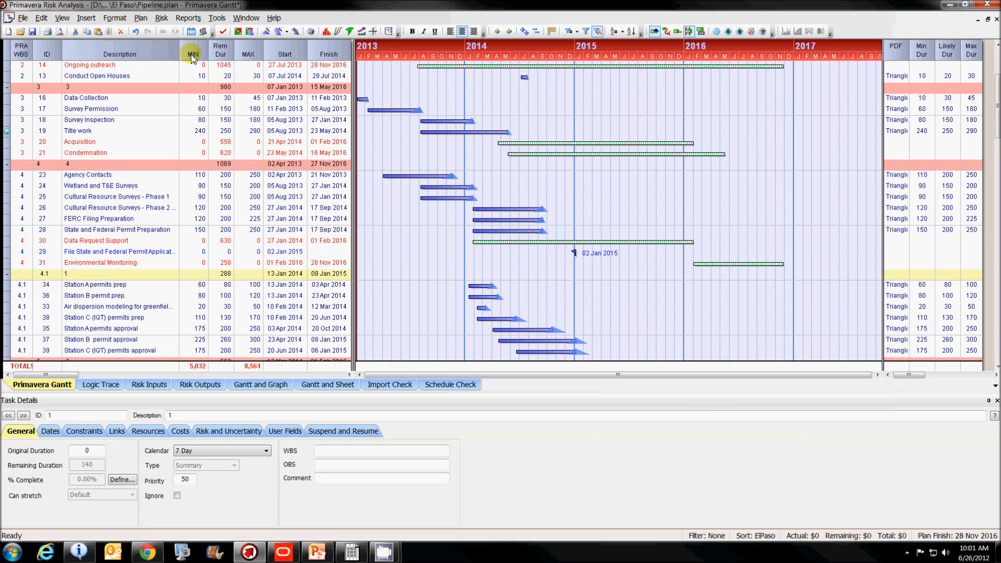
left_click(287, 554)
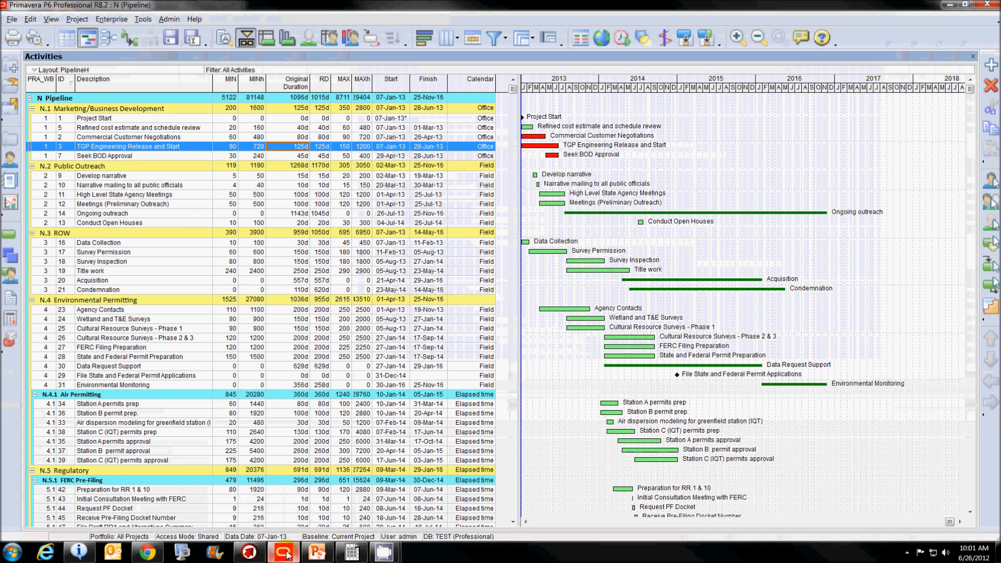